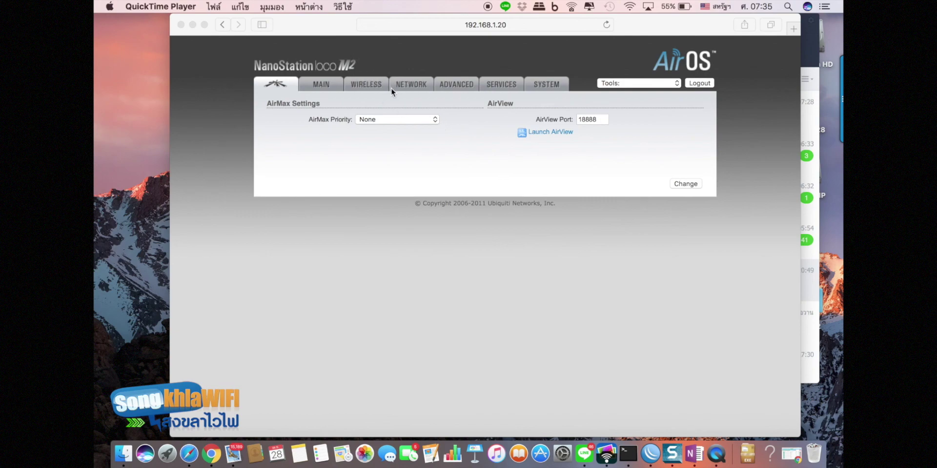
- Set Wireless Mode to Access Point and append _xxxxx to make the SSID ubnt_xxxxx
click(368, 87)
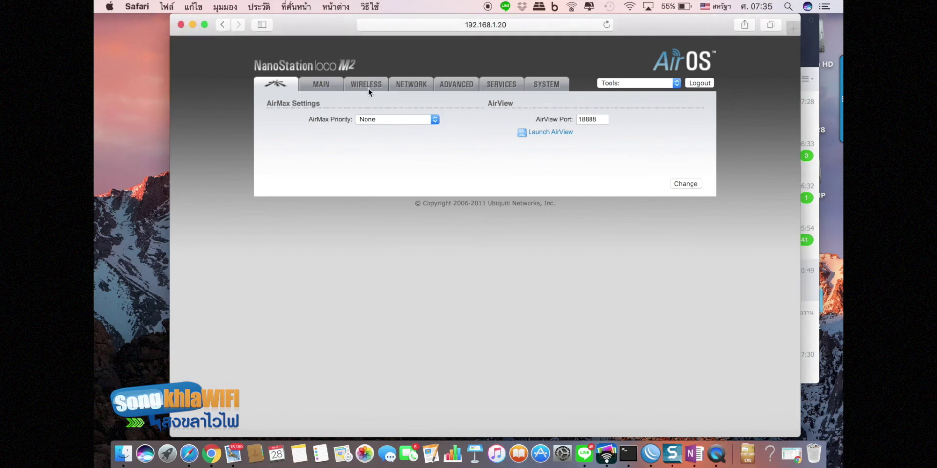
click(361, 84)
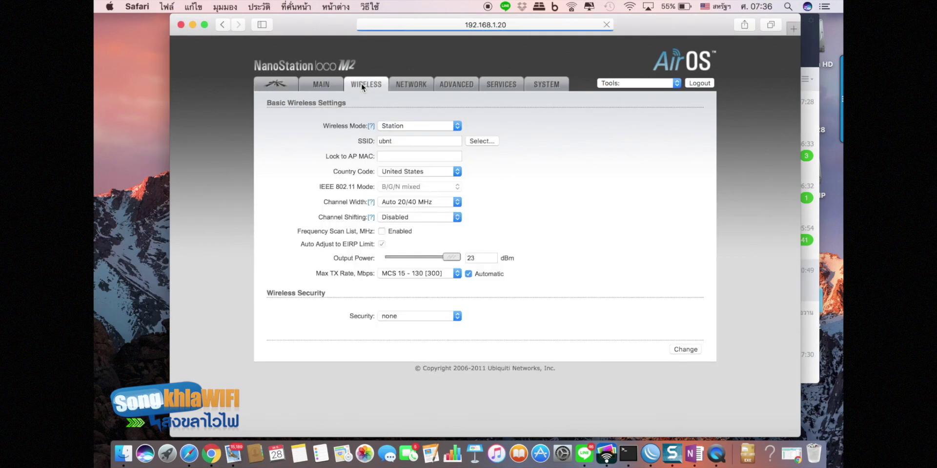
click(420, 124)
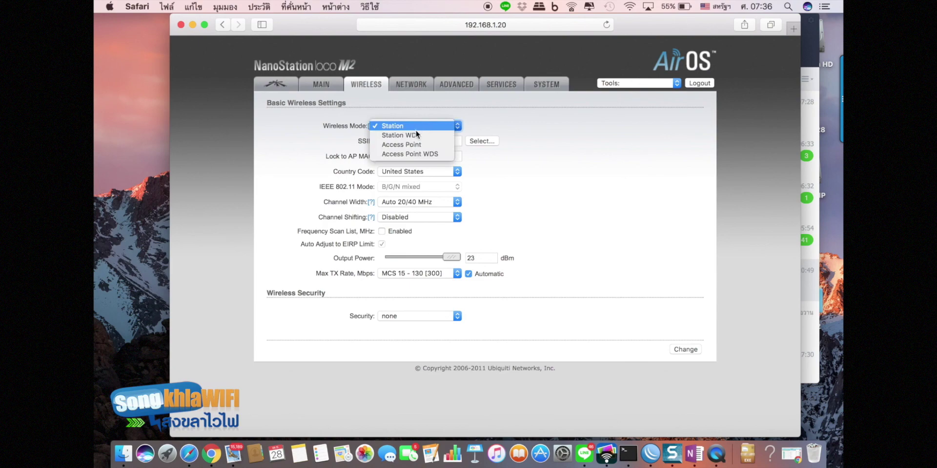
click(411, 144)
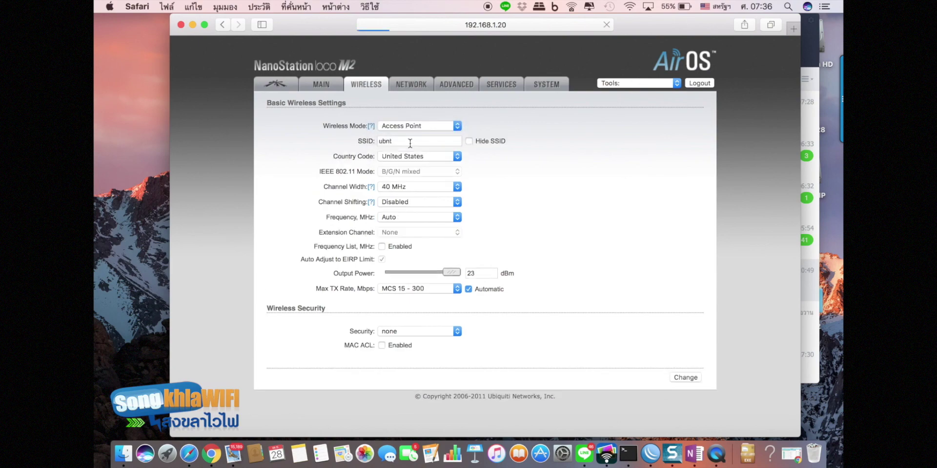
click(410, 142)
text(_xxxxx)
- Set Channel Width to 20 MHz and stage the wireless changes
click(403, 187)
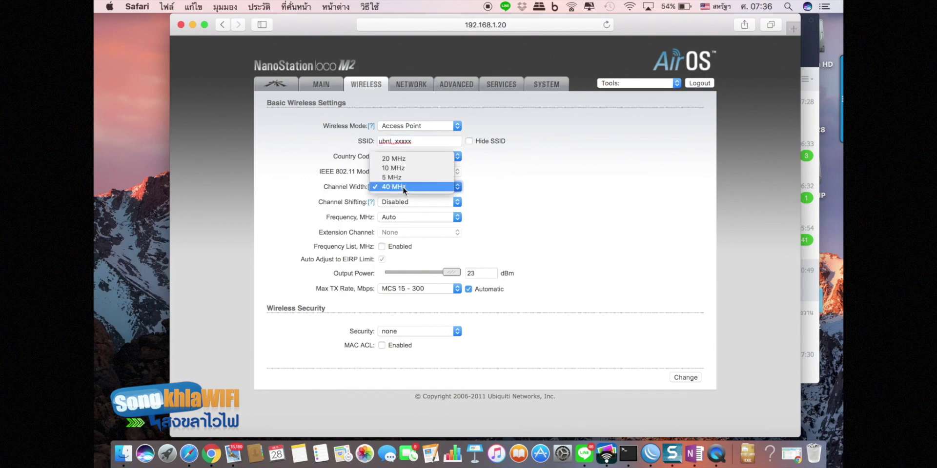
click(411, 158)
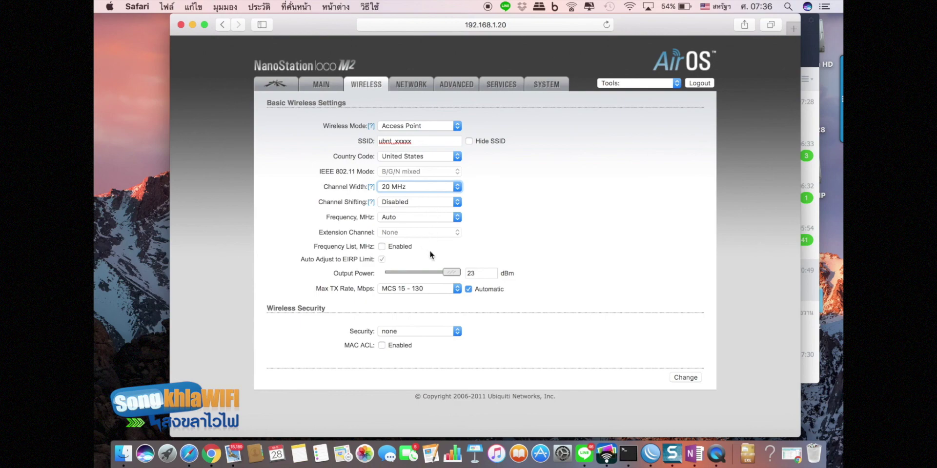
click(686, 379)
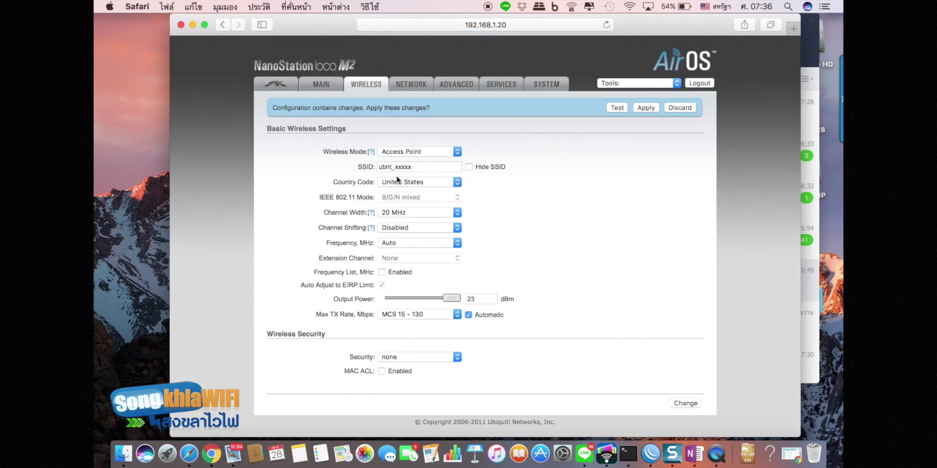
- Save the AirMax settings, then return to the Wireless settings page
click(281, 86)
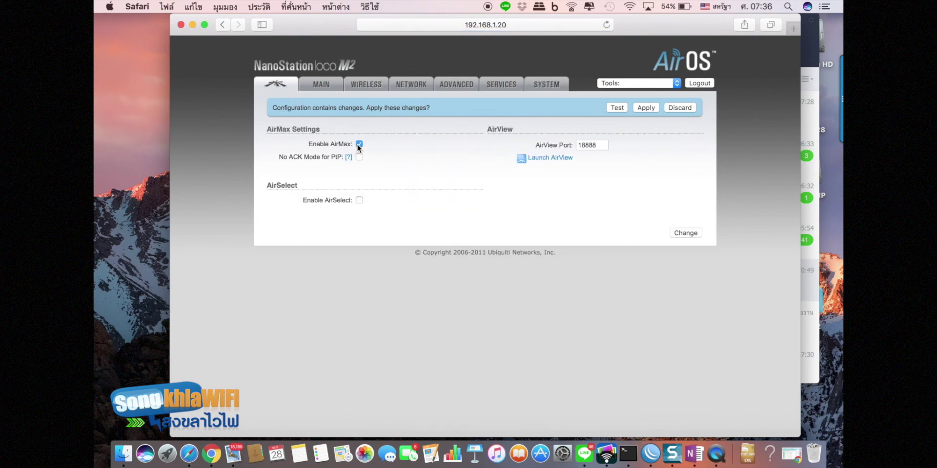
click(683, 234)
click(326, 87)
click(362, 85)
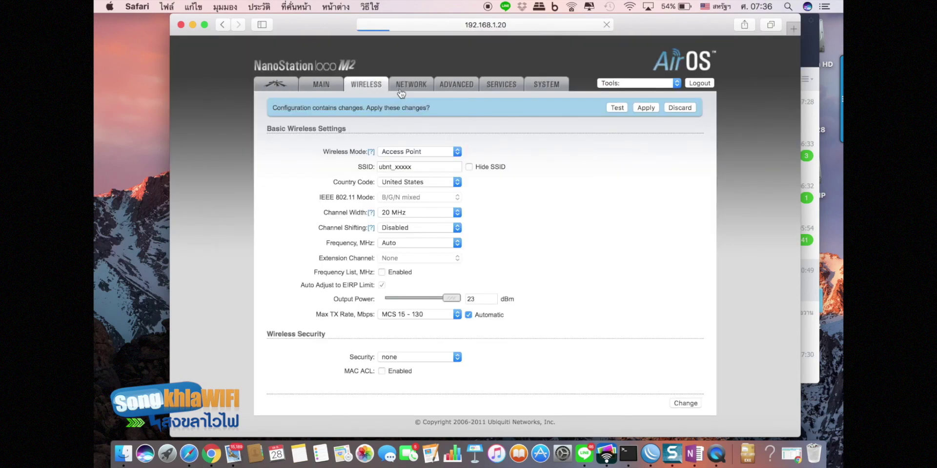
click(400, 91)
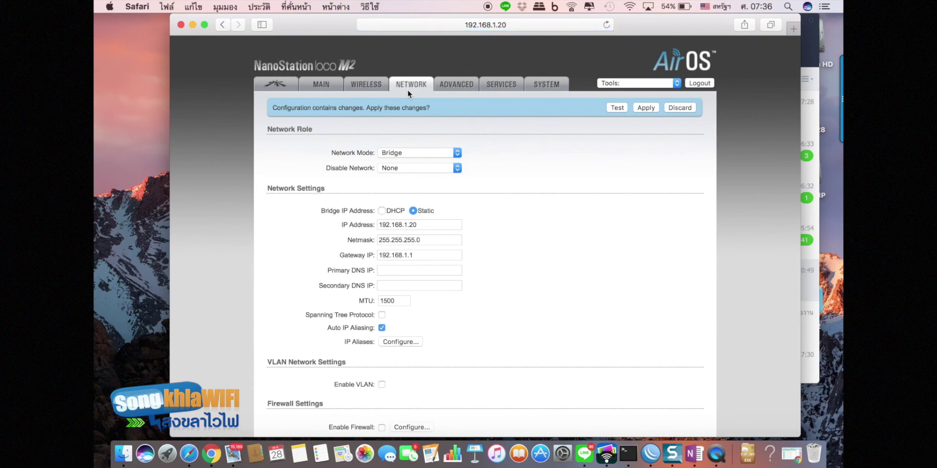
- Switch the Network Mode to Router
click(407, 156)
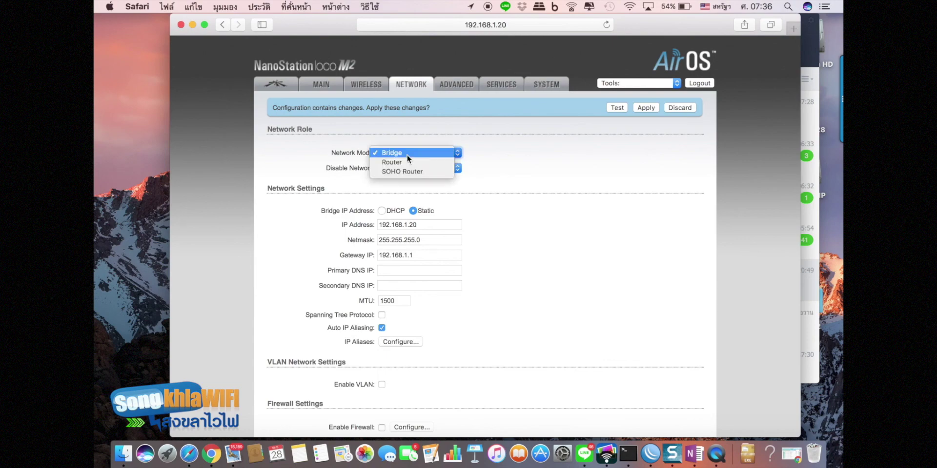
click(400, 161)
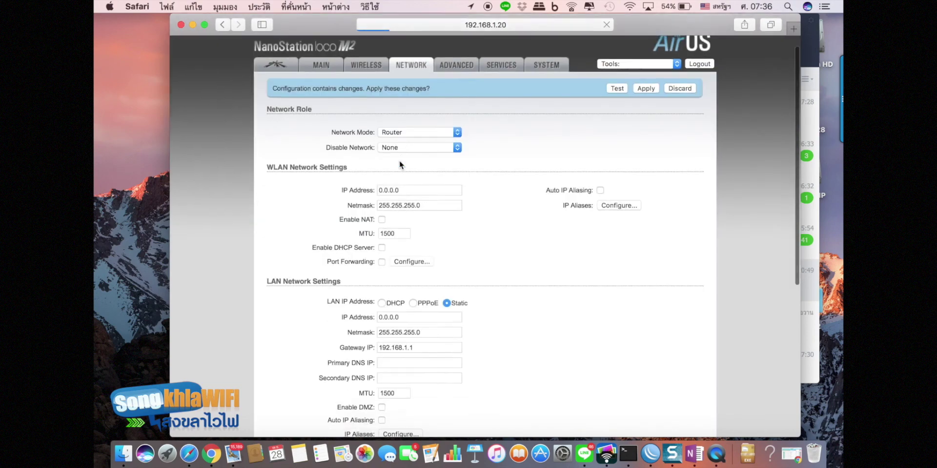
scroll(400, 164, down, 5)
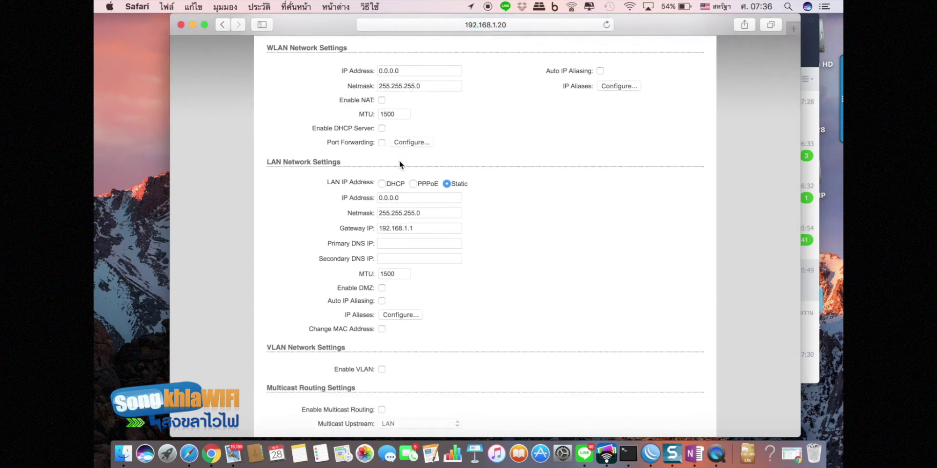
- Set the LAN IP Address to PPPoE and enter the account's PPPoE username and password
click(413, 184)
click(395, 194)
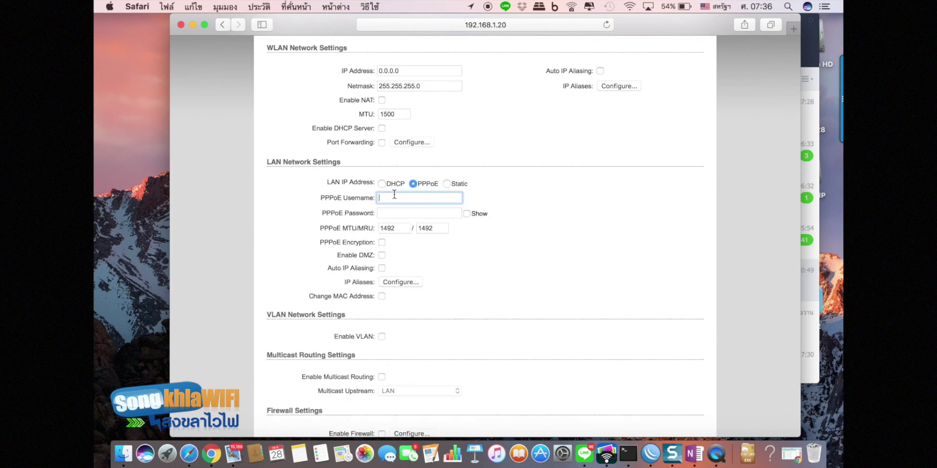
click(391, 213)
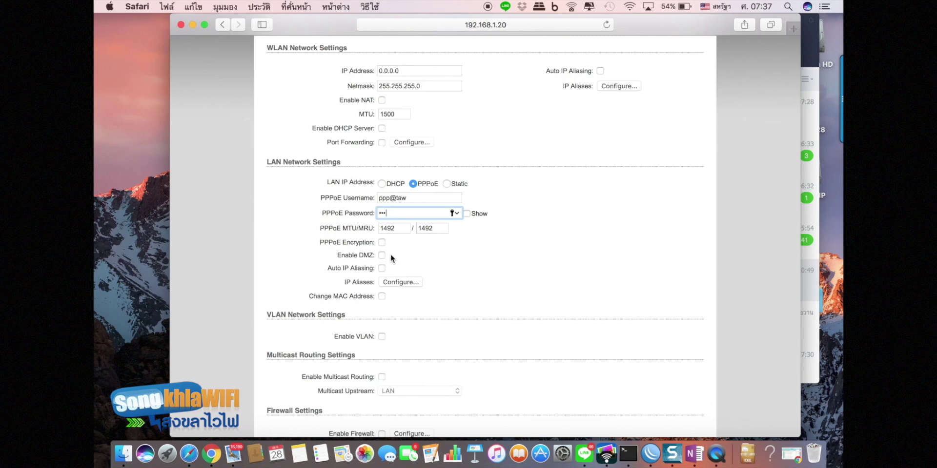
- Enable NAT and a DHCP server with range 192.168.23.2 to 192.168.23.200
click(381, 100)
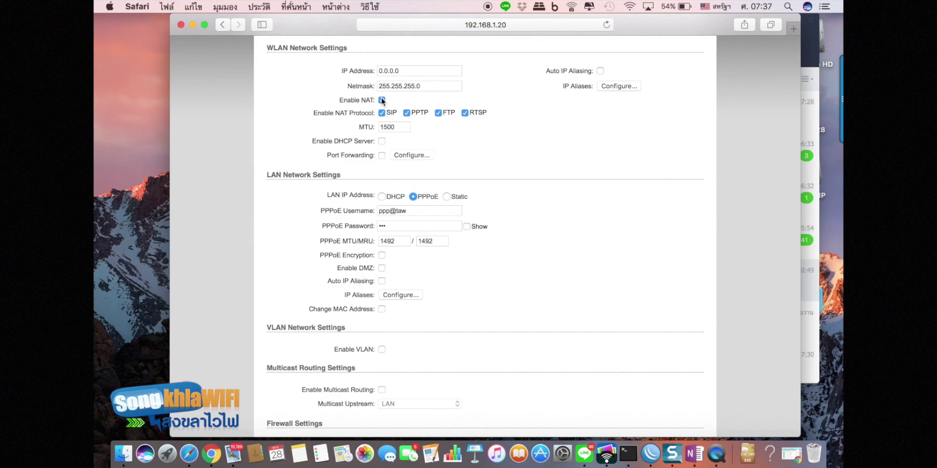
click(382, 142)
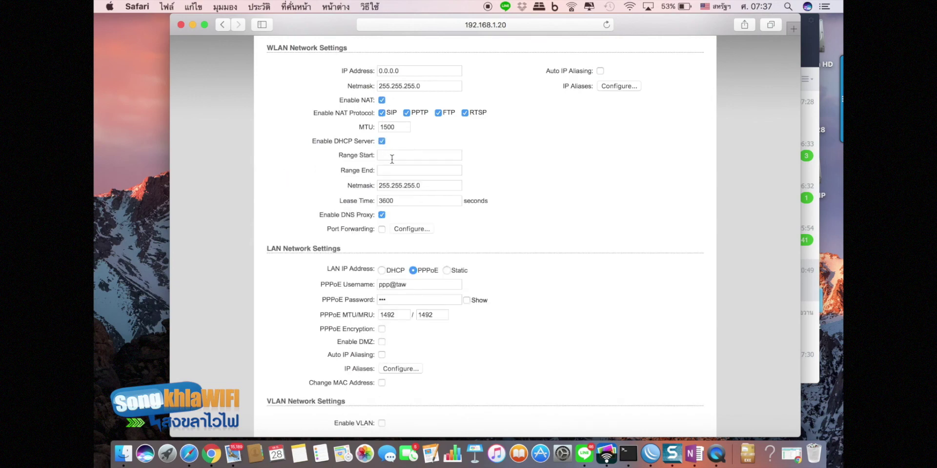
click(392, 157)
text(192.168.23.2)
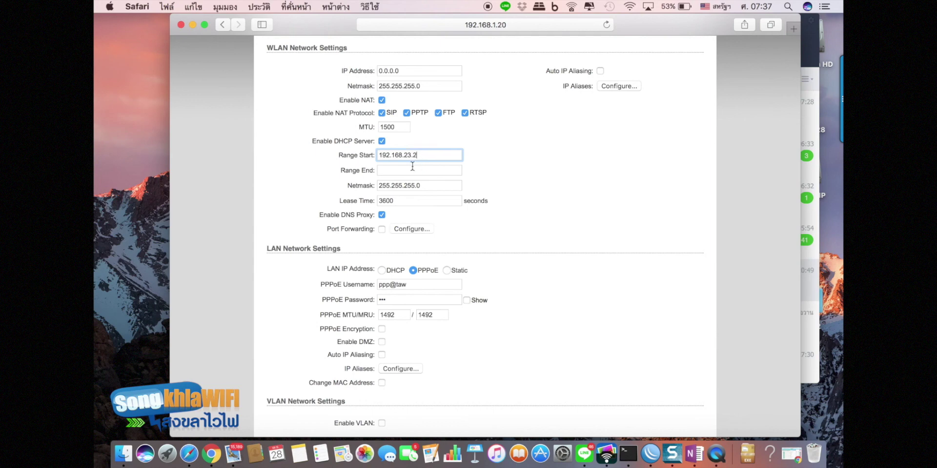
click(412, 166)
text(192.1)
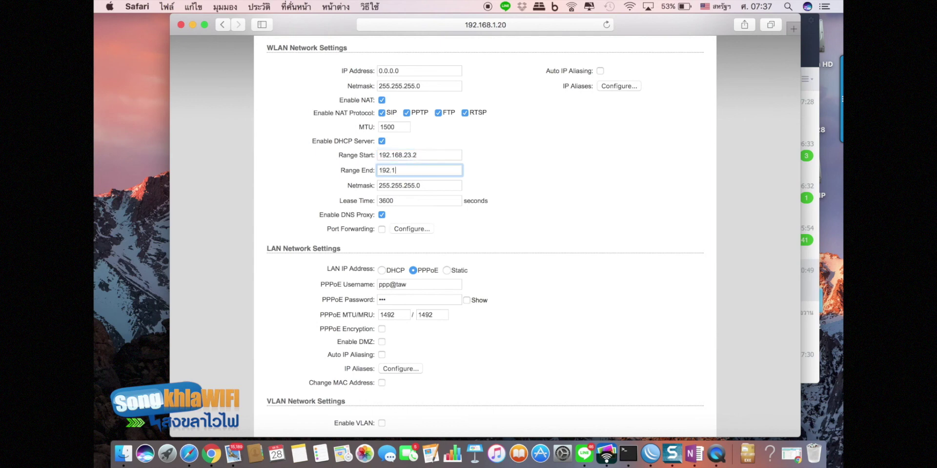
text(68.23.200)
- Change the WLAN IP address to 192.168.23.1, leave DMZ off, and save
click(424, 68)
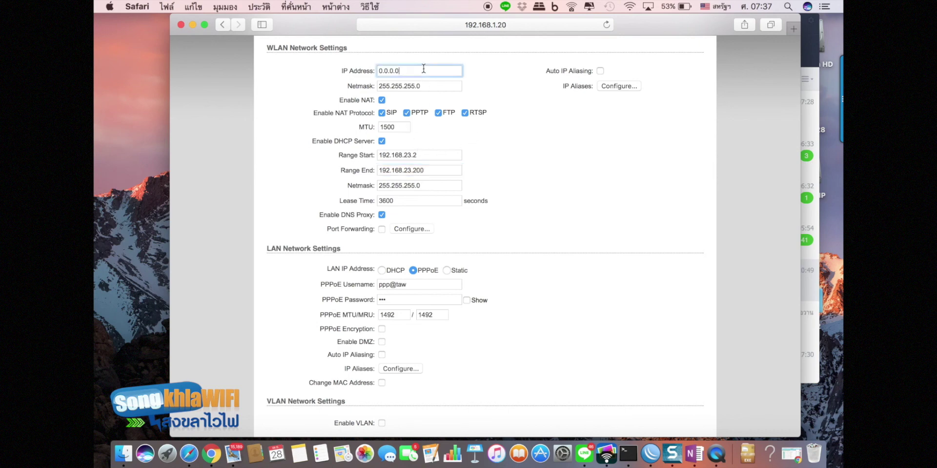
drag(424, 68, 340, 69)
text(192.168.23.1)
scroll(432, 139, down, 5)
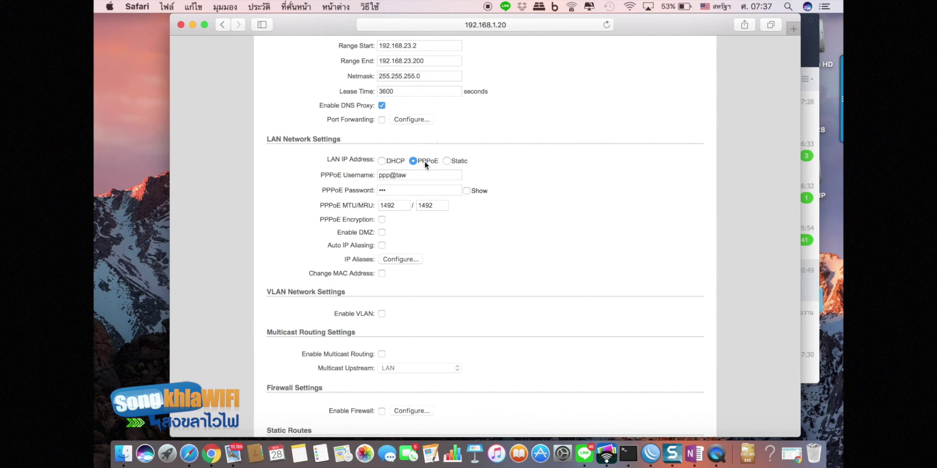
click(382, 232)
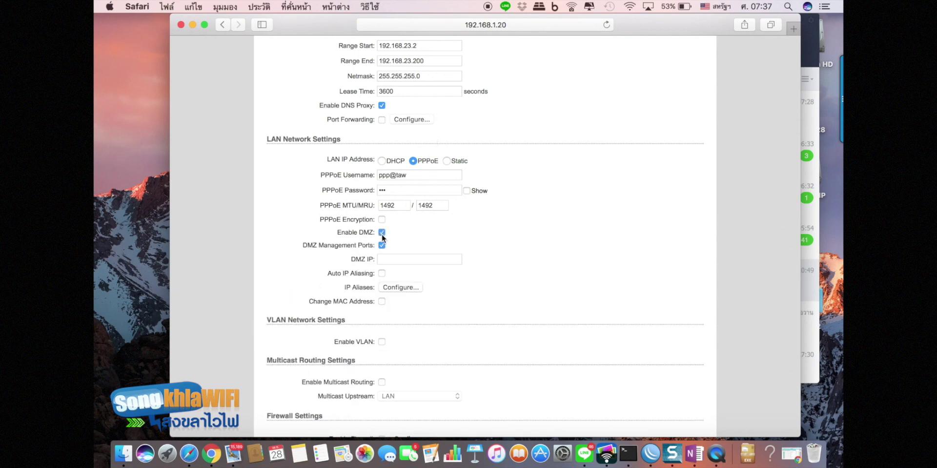
click(382, 234)
scroll(480, 219, down, 2)
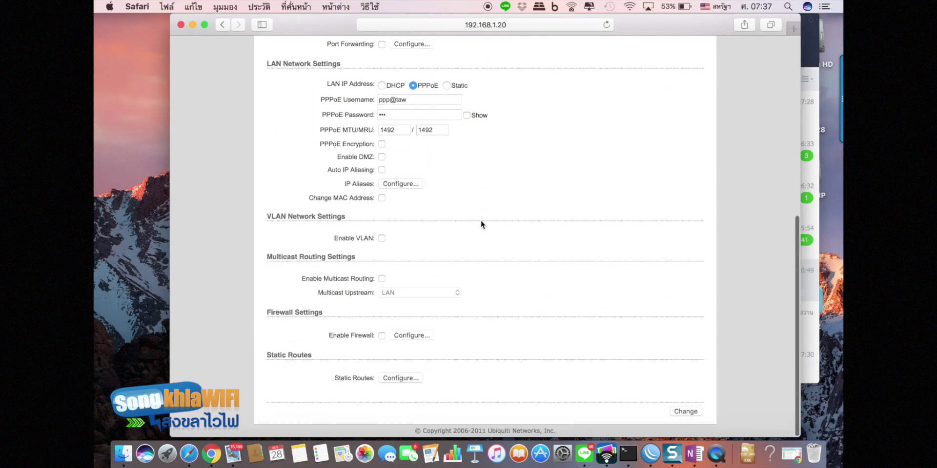
scroll(482, 223, down, 1)
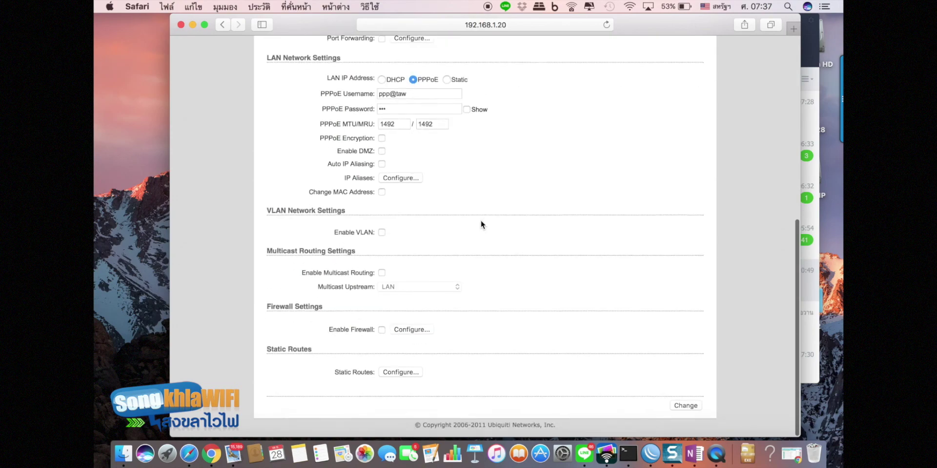
click(685, 414)
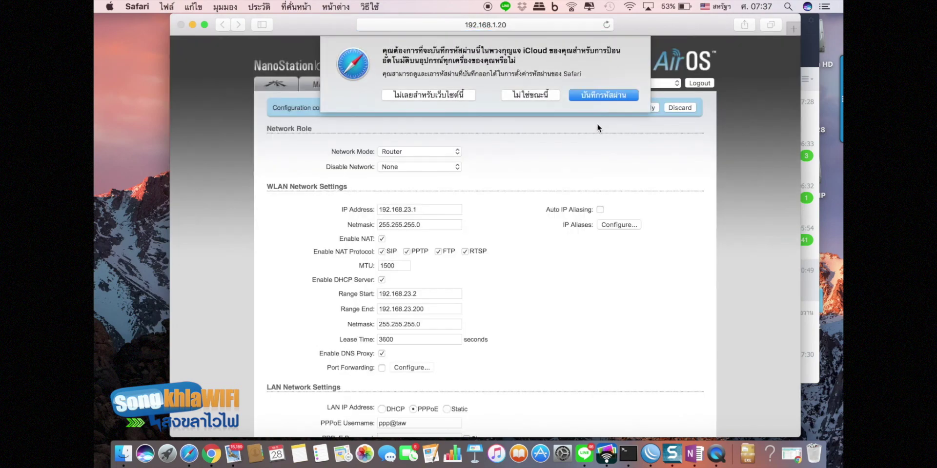
- Decline Safari's offer to save the password with Not Now
click(529, 96)
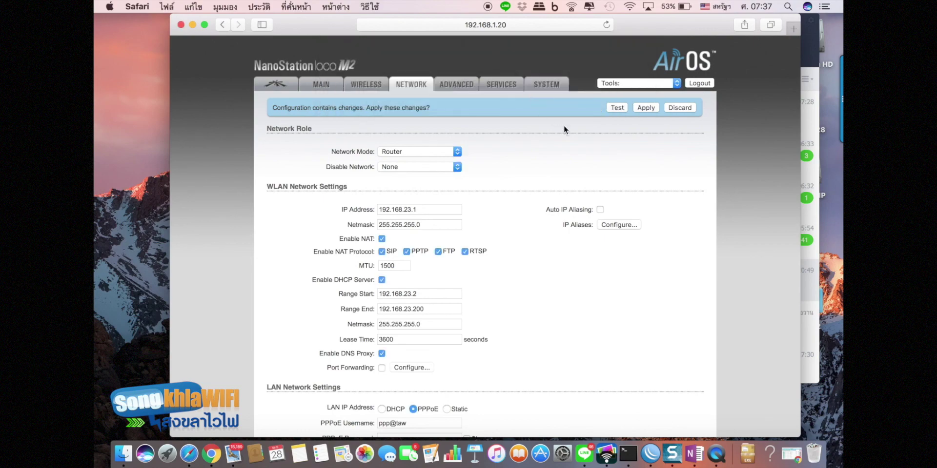
- Return to the Network tab and apply the pending configuration from the changes banner
click(469, 86)
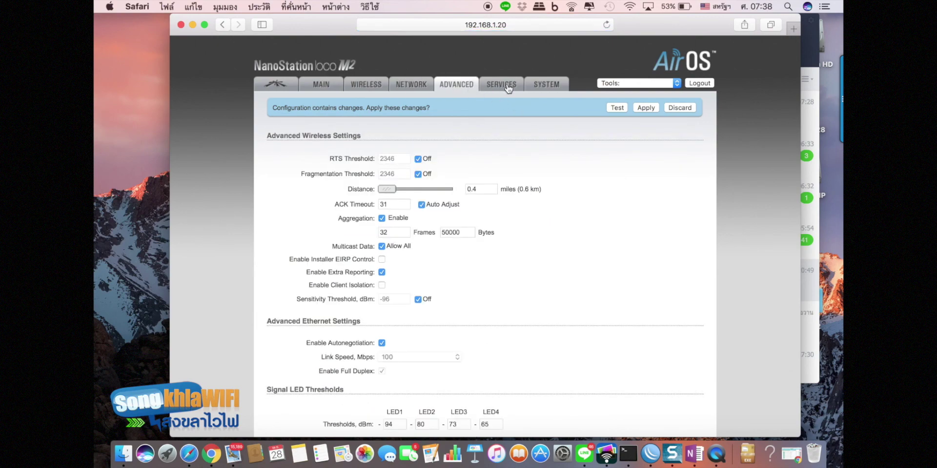
click(507, 86)
click(544, 87)
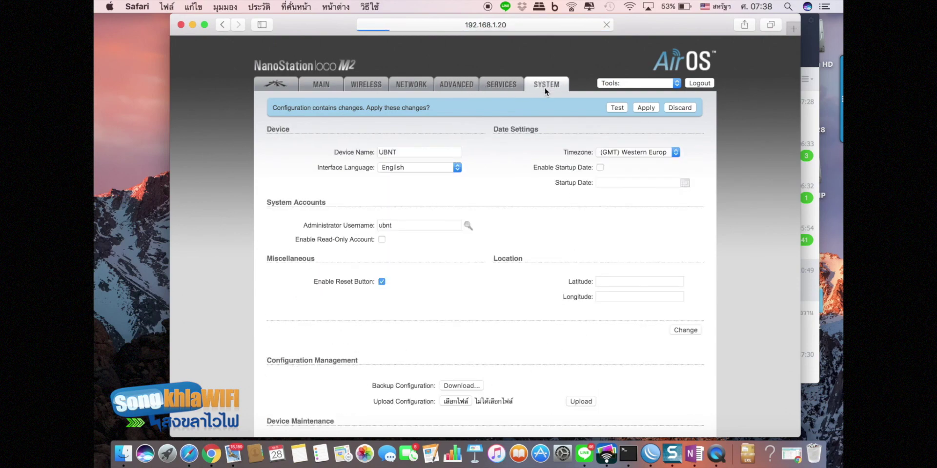
click(412, 85)
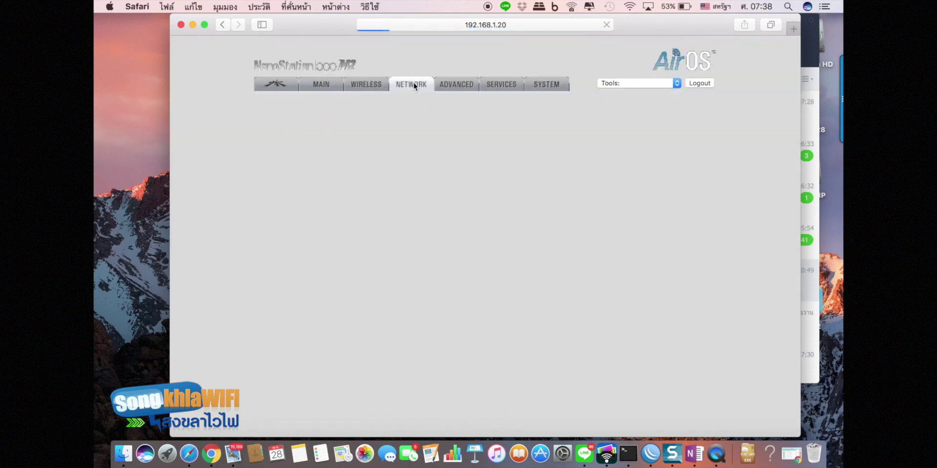
scroll(429, 197, down, 5)
scroll(428, 197, down, 3)
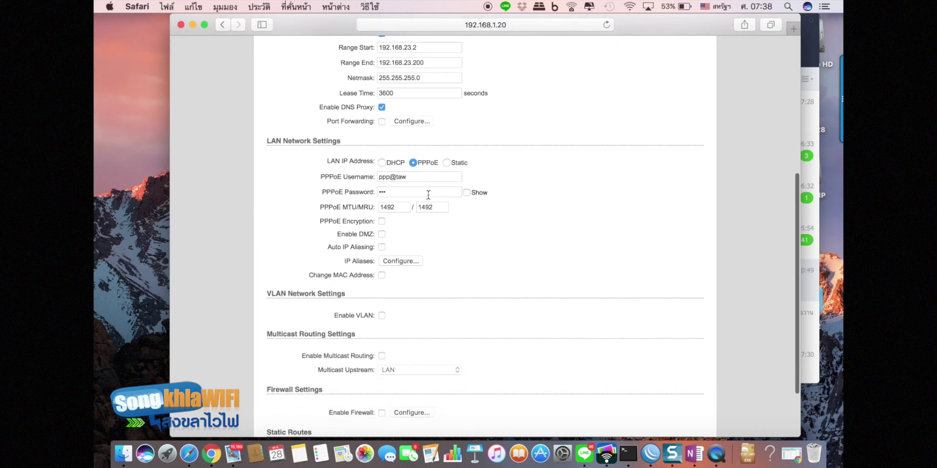
scroll(428, 194, up, 10)
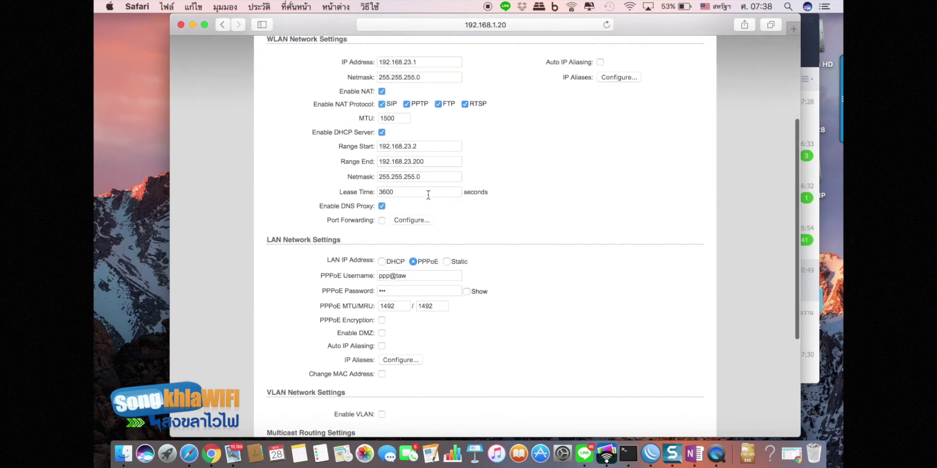
click(644, 108)
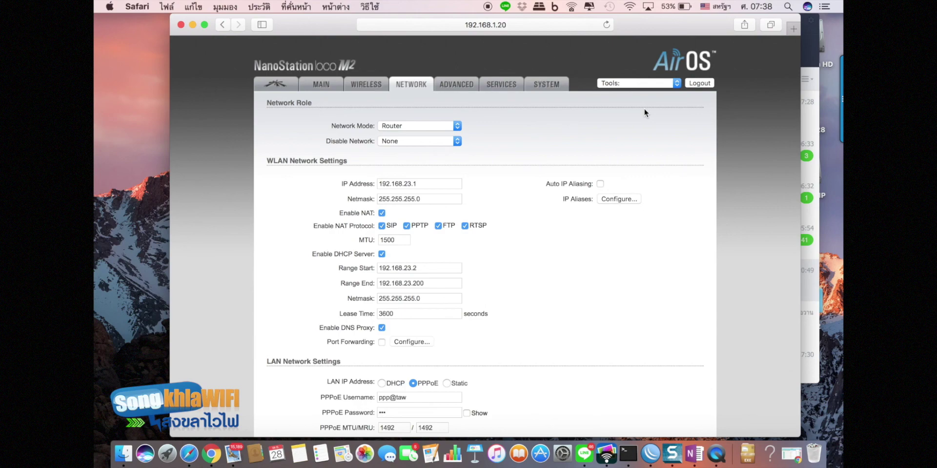
- Join the ubnt_xxxxx Wi-Fi network from the macOS menu bar
click(631, 9)
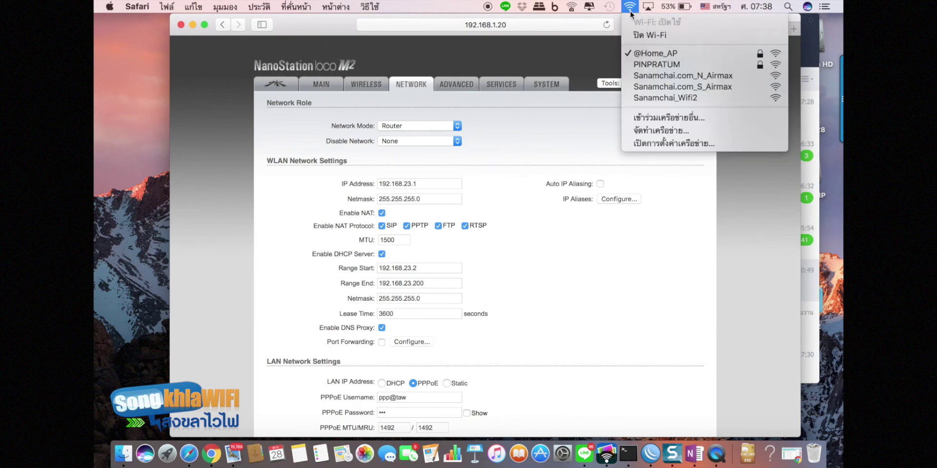
click(603, 54)
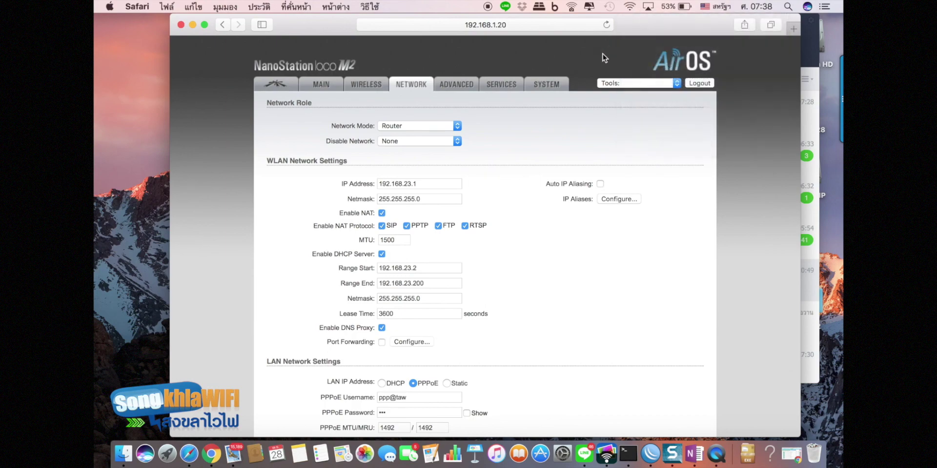
click(631, 7)
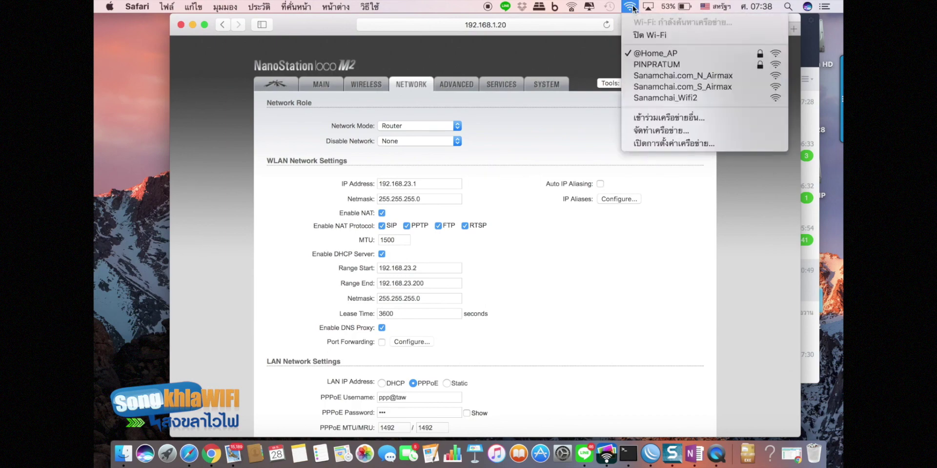
click(571, 43)
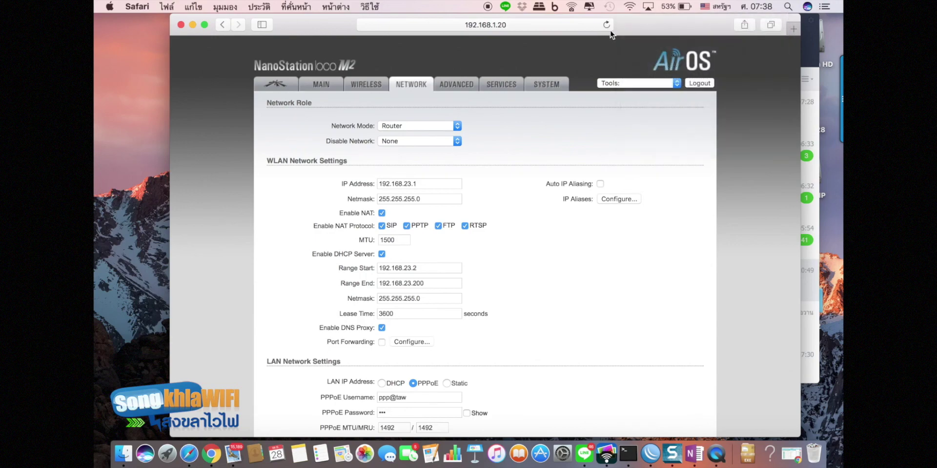
click(629, 9)
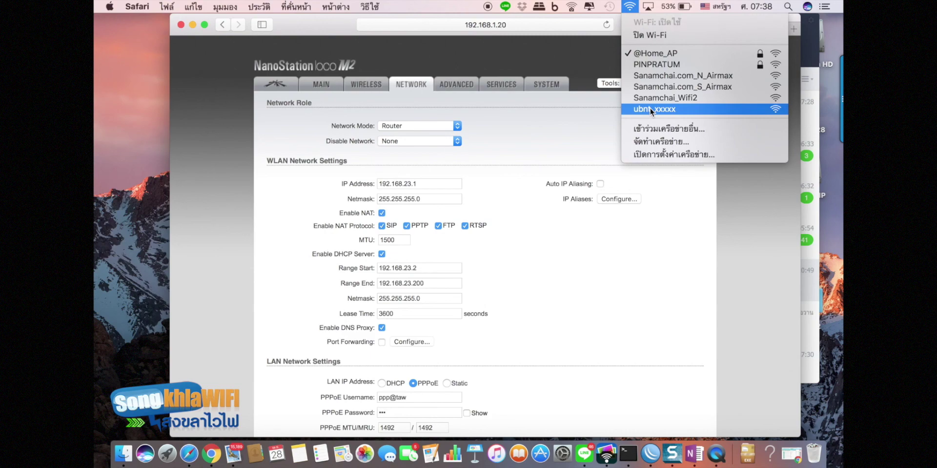
click(650, 109)
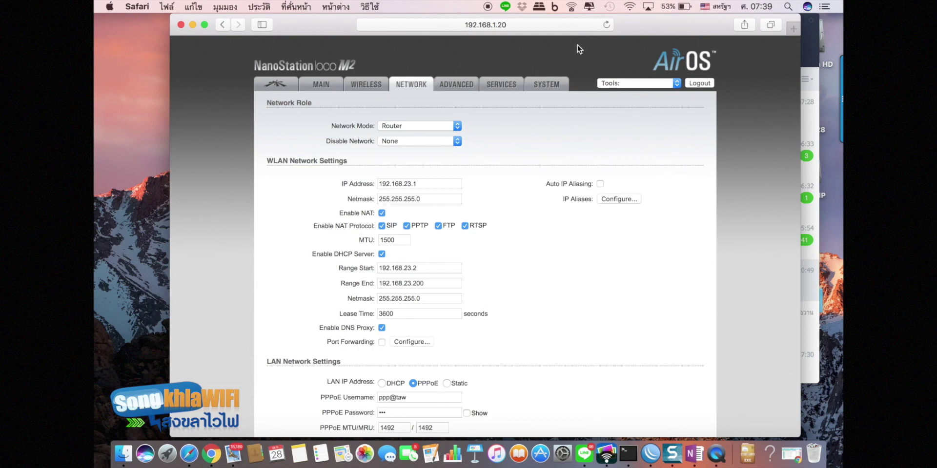
- Open a new Safari tab and load 192.168.23.1
click(791, 28)
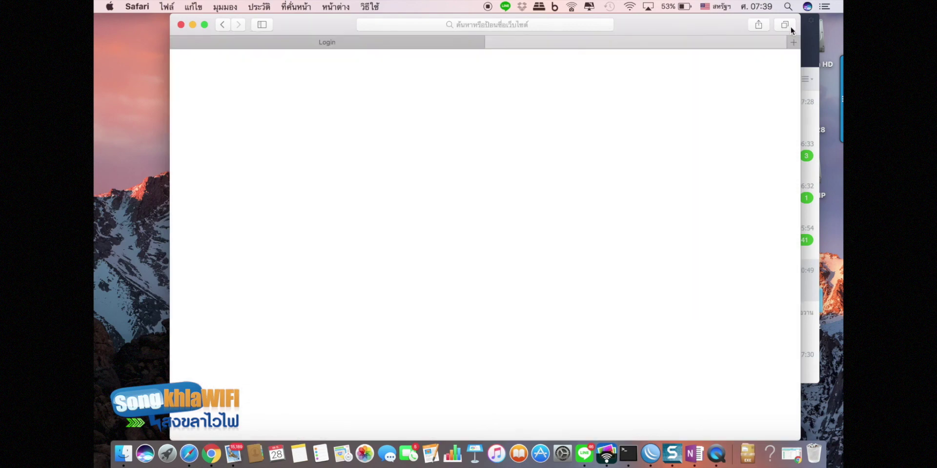
click(506, 24)
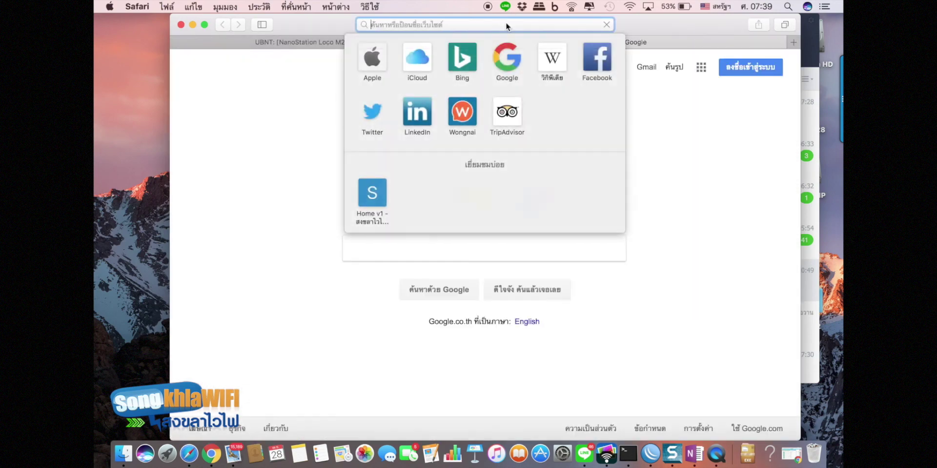
text(192)
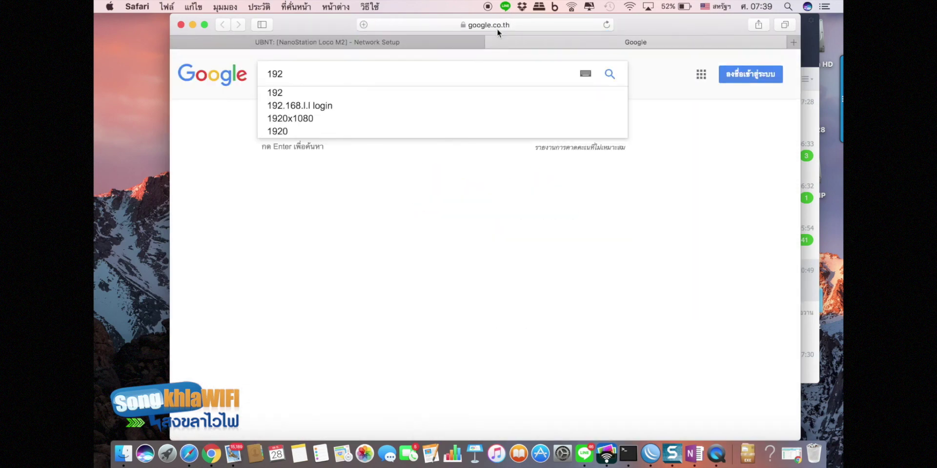
click(516, 24)
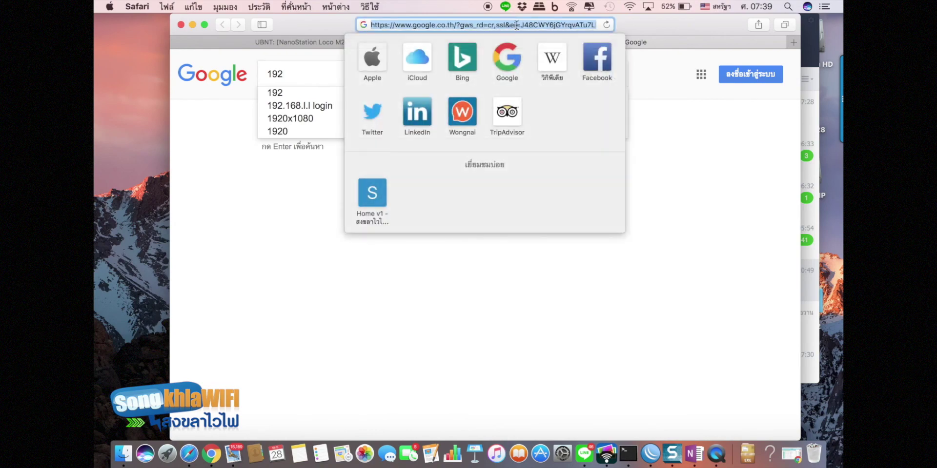
text(192.16)
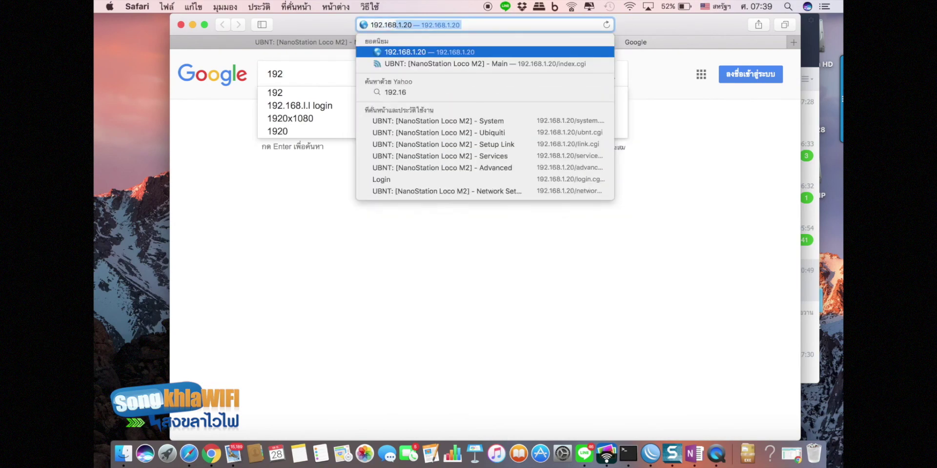
text(8.23.1)
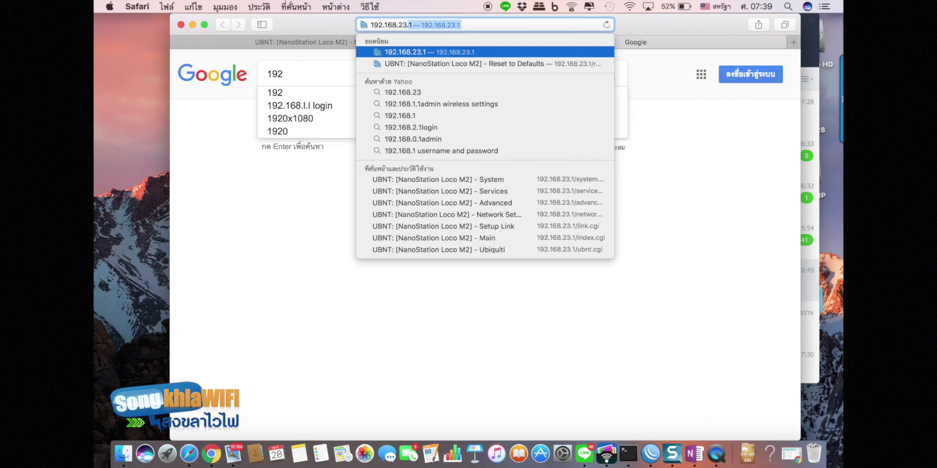
key(Return)
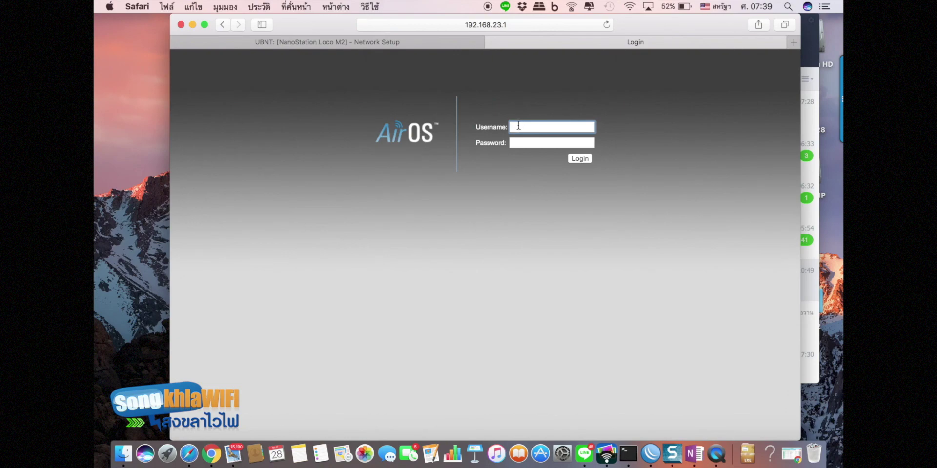
- Log in with the device username and password, then view PPPoE Information showing local IP 192.168.99.237
text(ubnt)
click(517, 145)
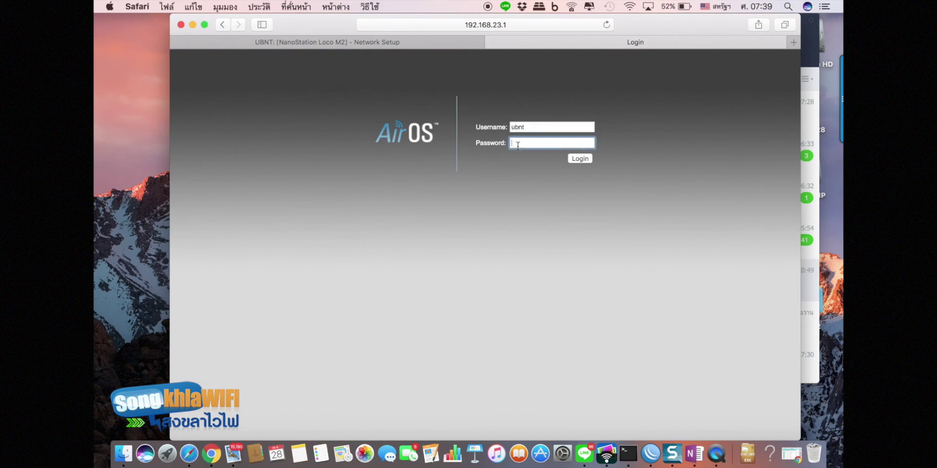
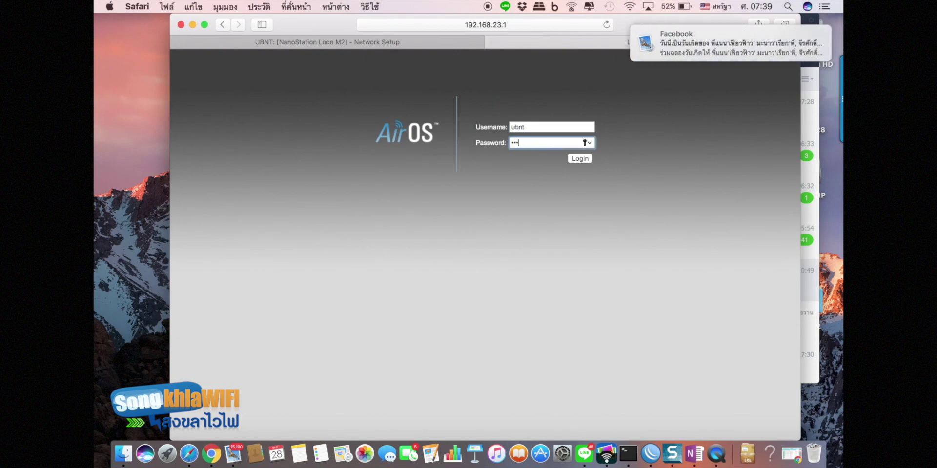
key(Return)
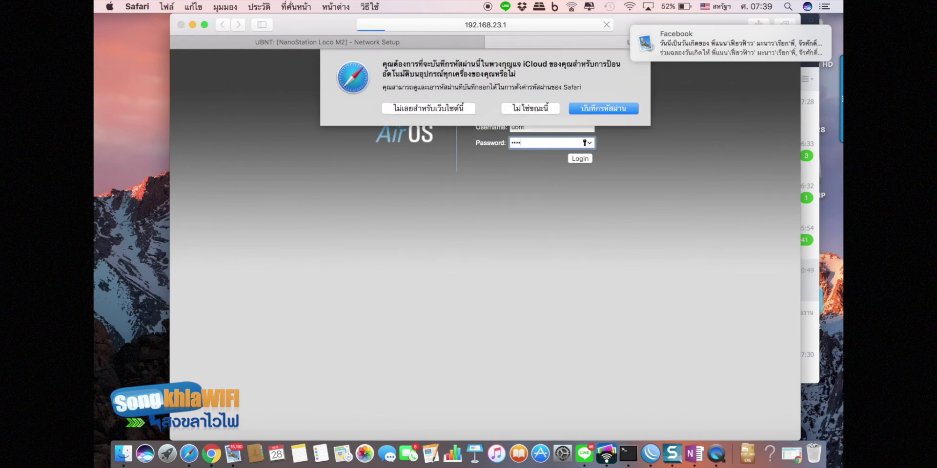
click(523, 108)
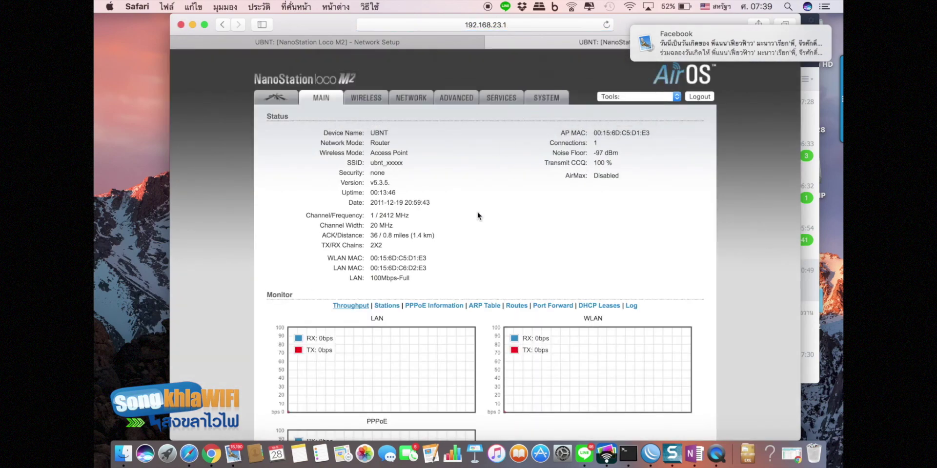
click(437, 305)
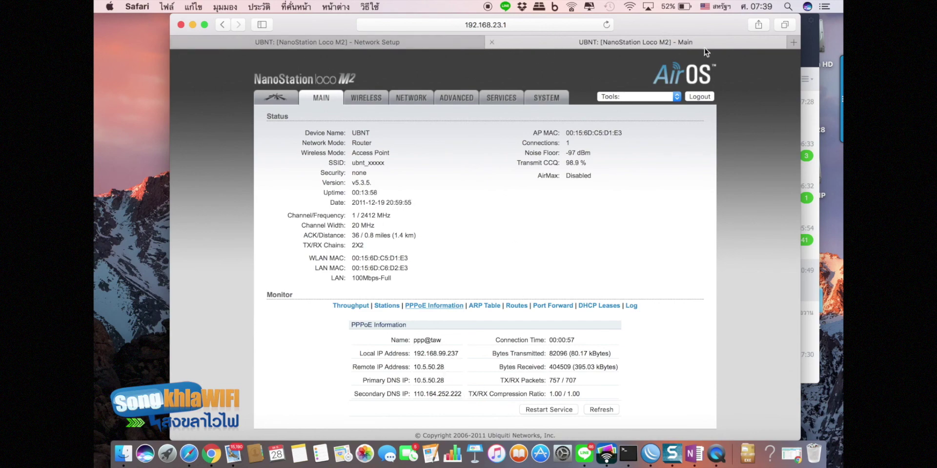
- In a new tab, load songkhlawifi.com from the address-bar suggestion for 'song'
click(788, 42)
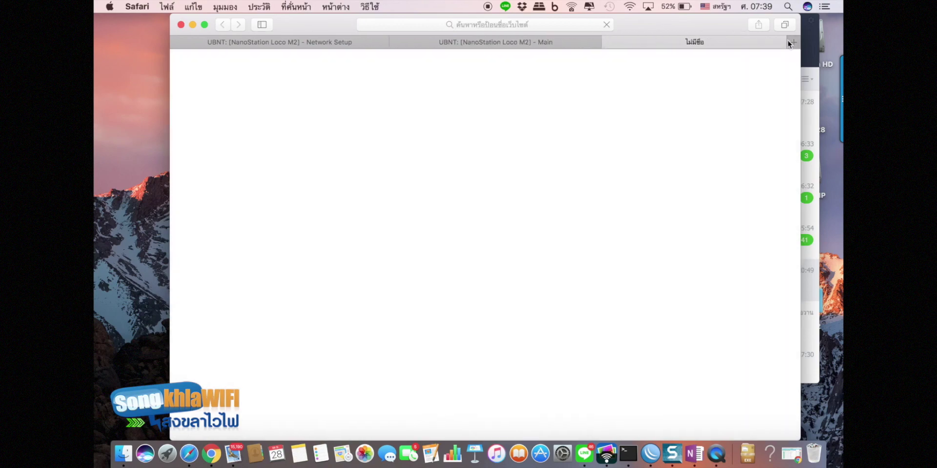
click(630, 6)
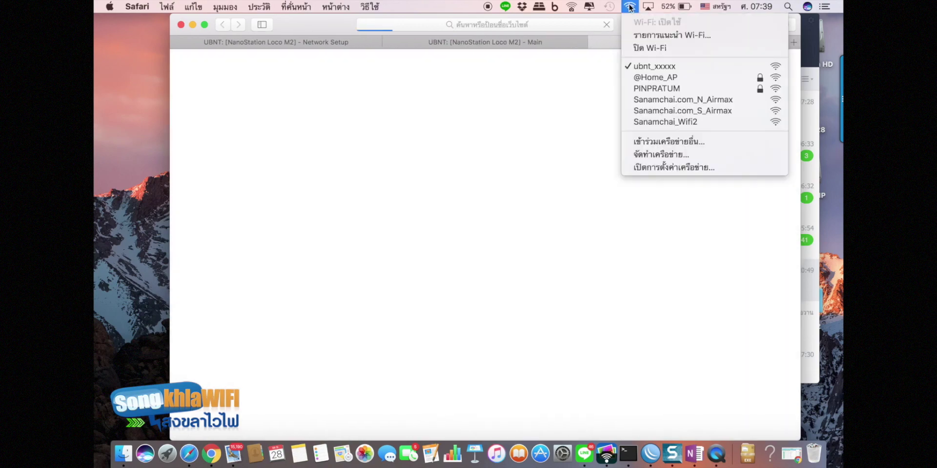
click(630, 7)
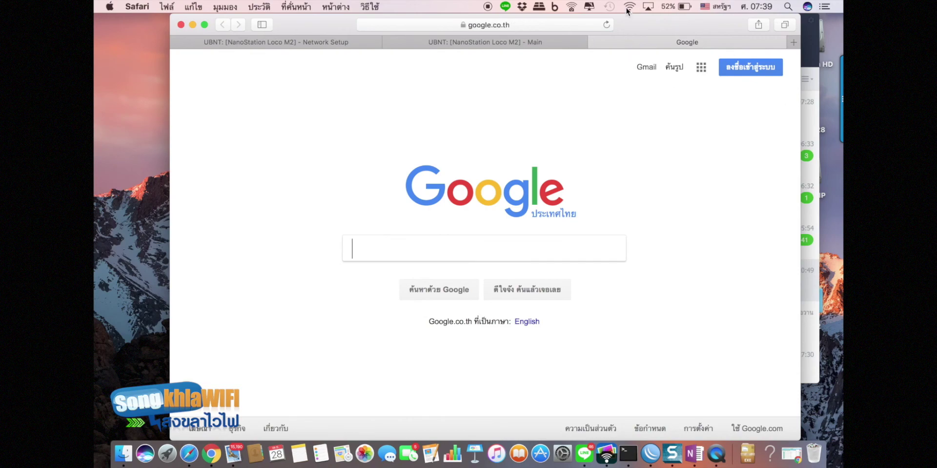
click(509, 23)
key(BackSpace)
text(songl)
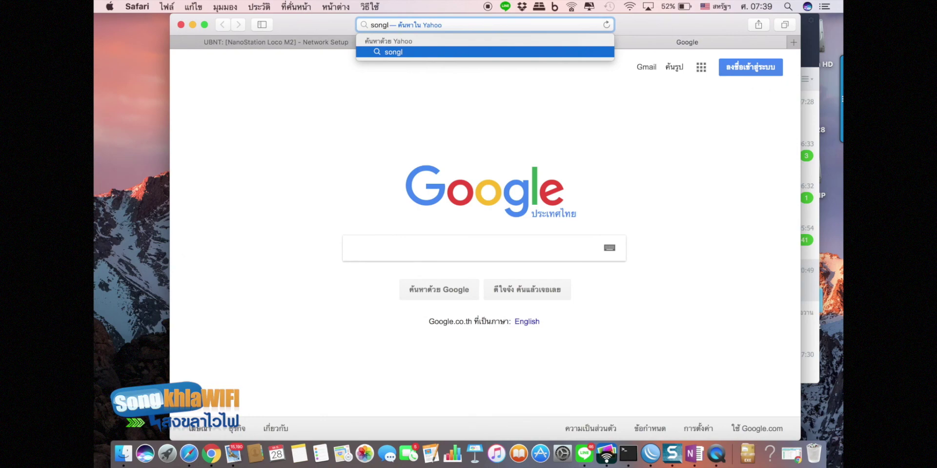
key(BackSpace)
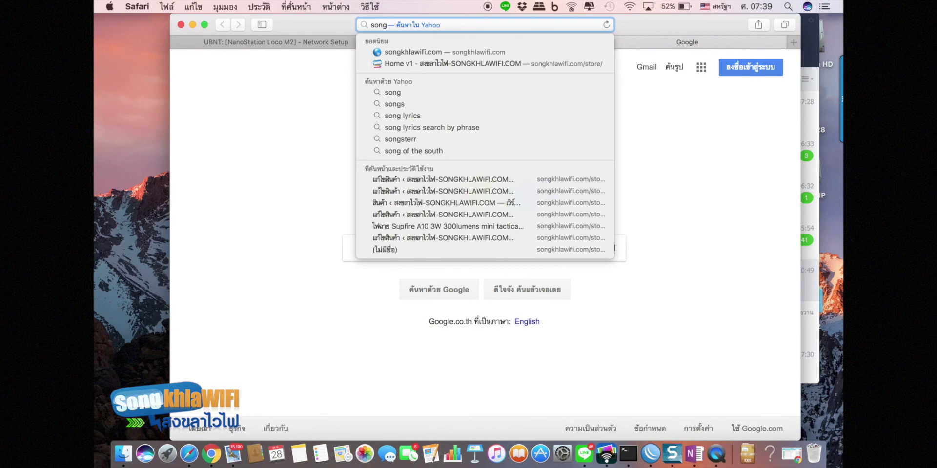
key(Down)
key(Return)
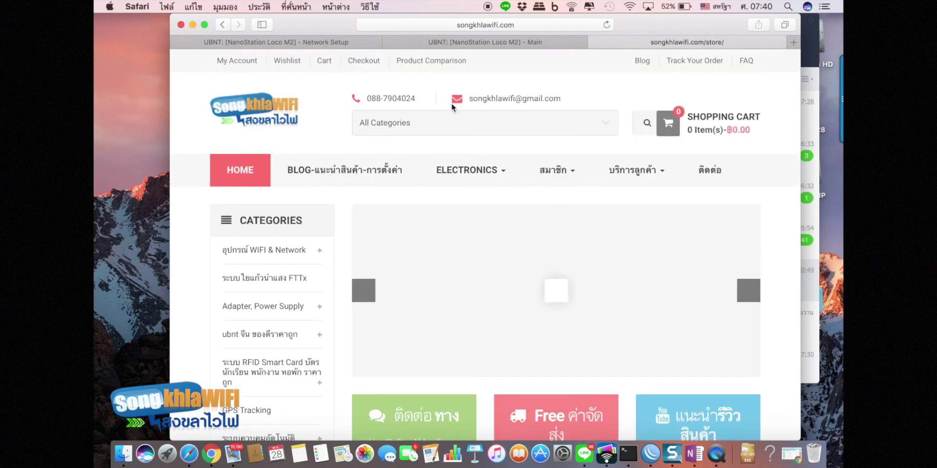
- After scrolling the songkhlawifi.com store, open the NanoStation Loco M2's Wireless page (Access Point, SSID ubnt_xxxxx)
scroll(438, 151, down, 3)
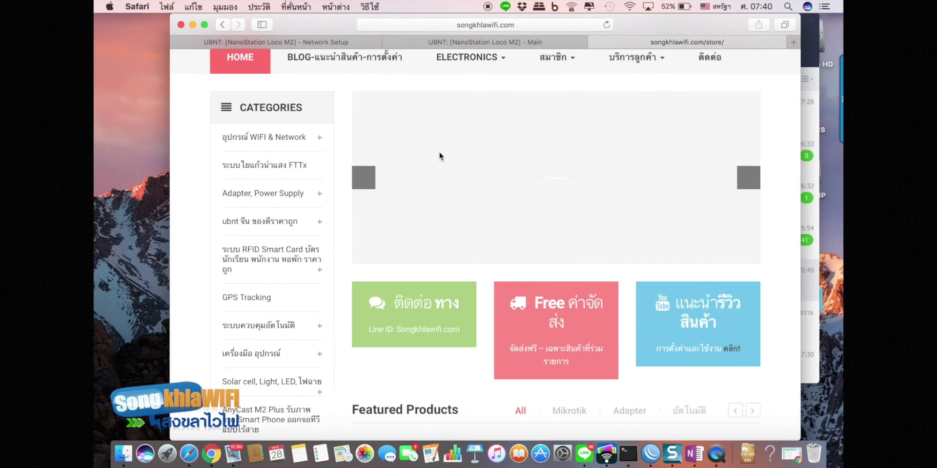
scroll(428, 334, down, 5)
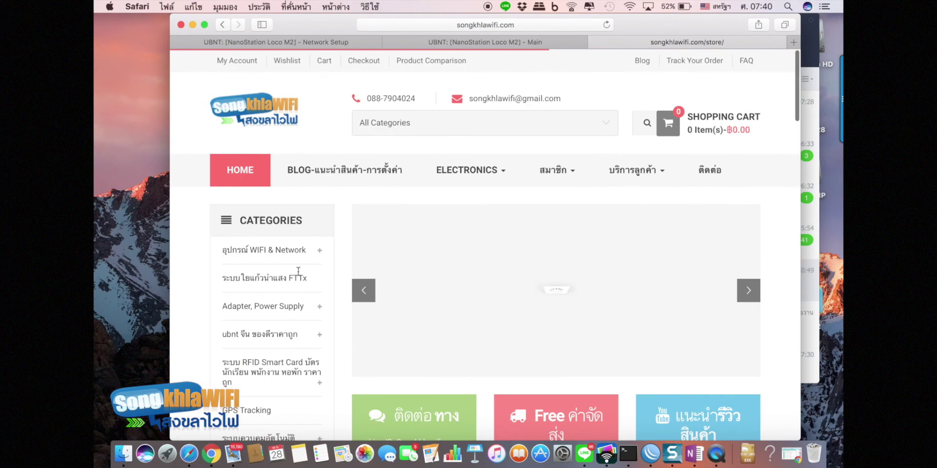
click(438, 41)
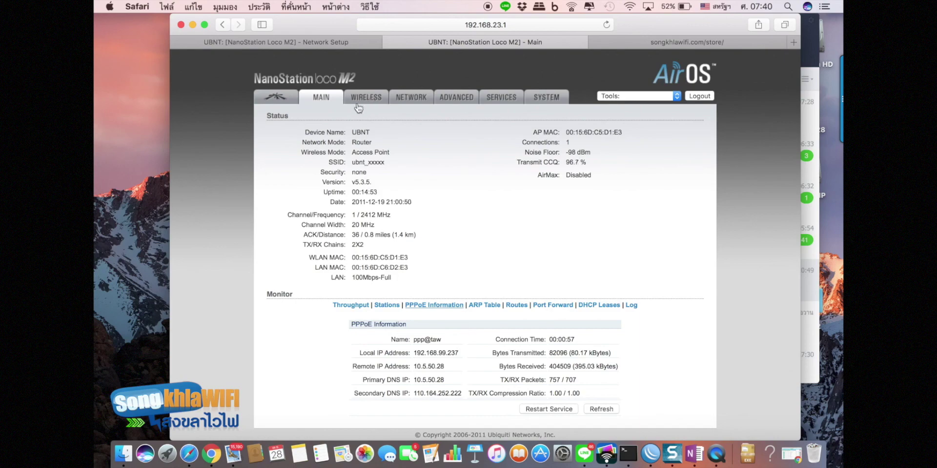
click(366, 100)
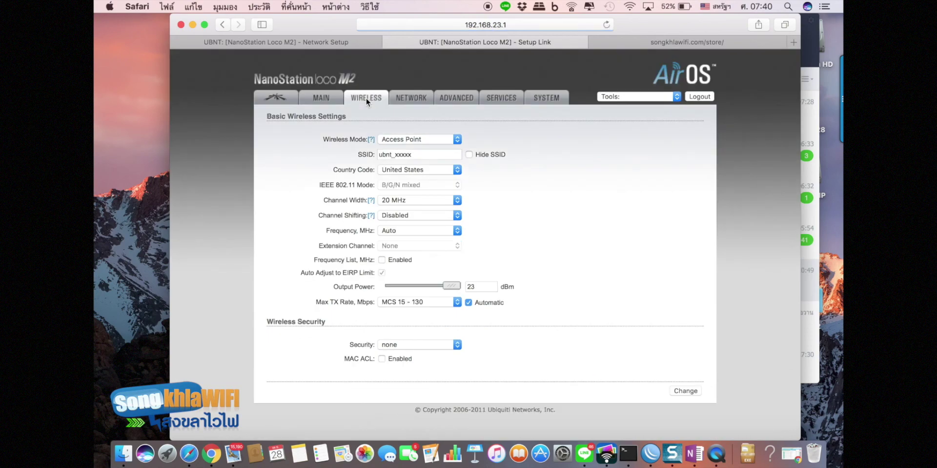